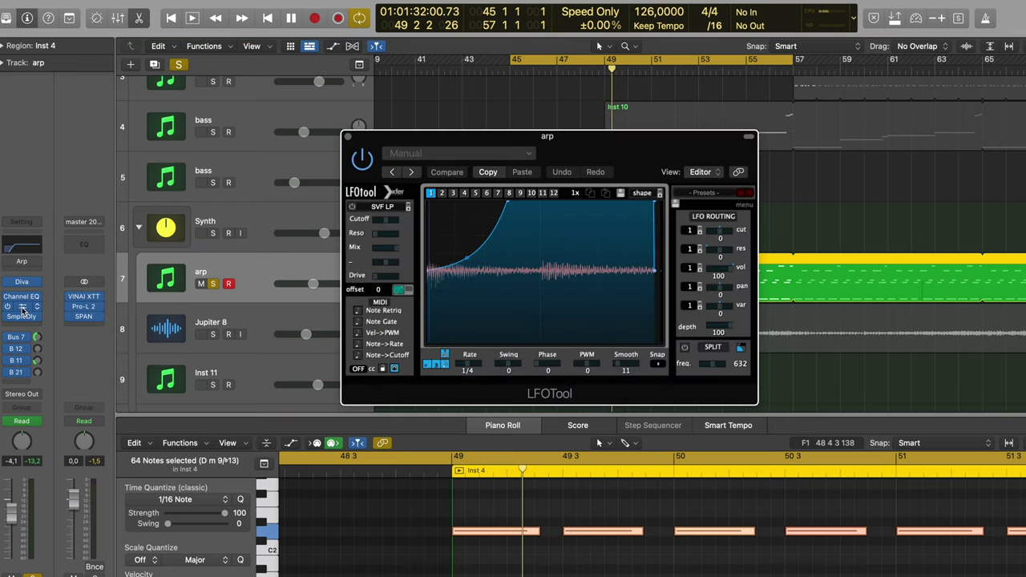
Close LFOTool and review the arp track's SmpleDly plug-in and bus sends
left_click(23, 311)
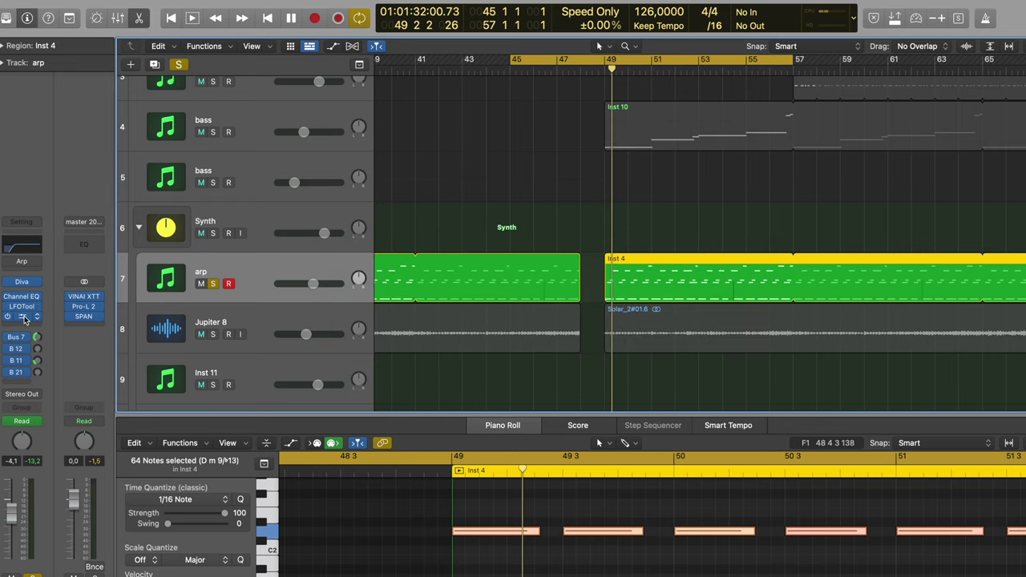
left_click(22, 317)
left_click(23, 317)
left_click(23, 336)
left_click(36, 361)
left_click(27, 361)
left_click(36, 350)
Select the Jupiter 8 track, solo it in place of the arp track and play it back
left_click(233, 327)
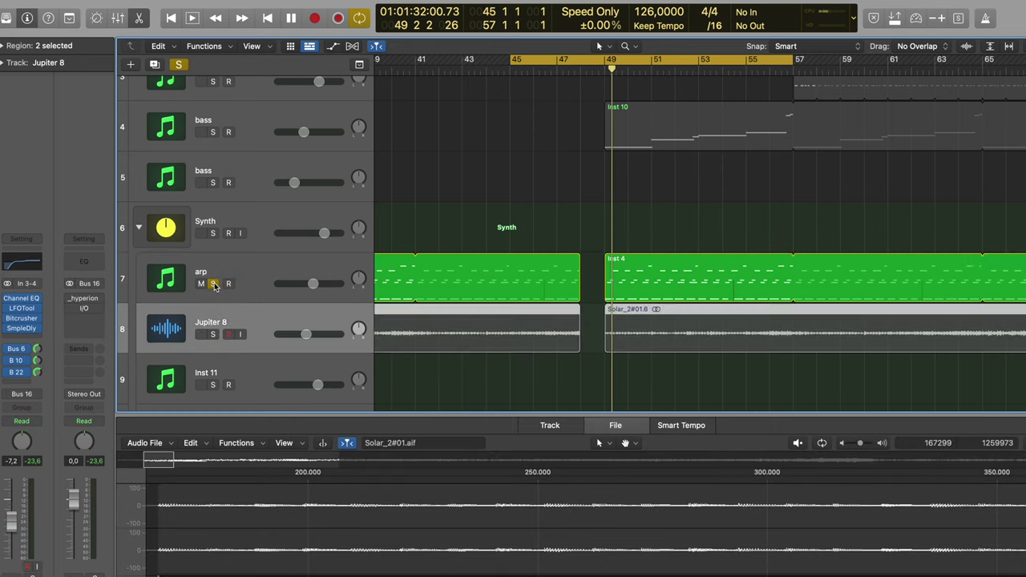
left_click(213, 335)
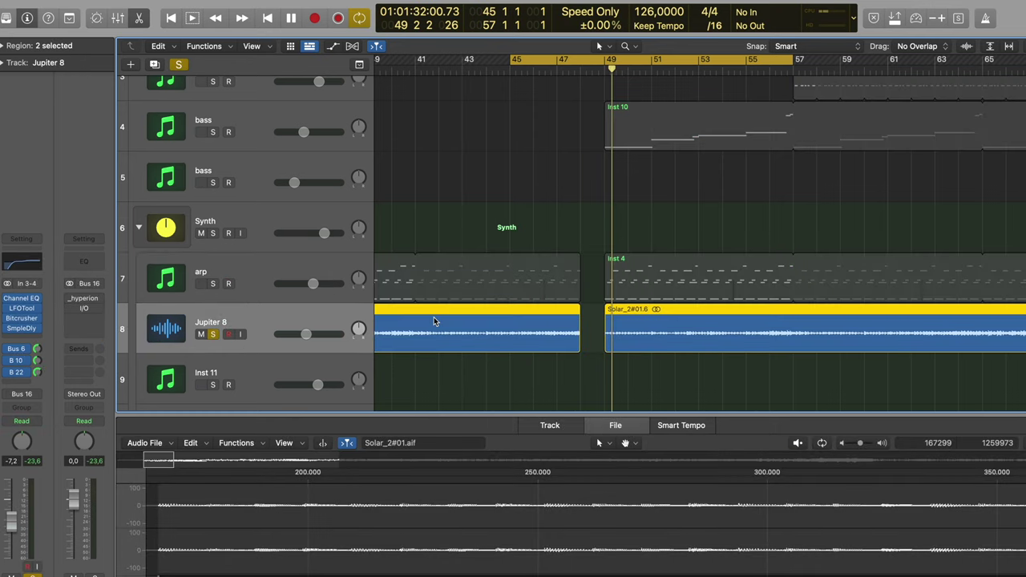
key("space")
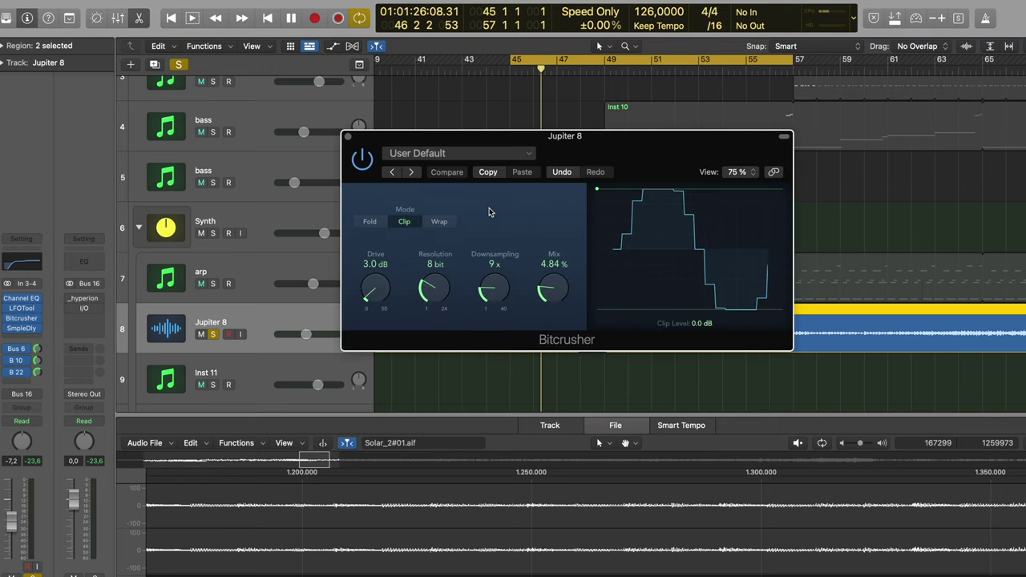
Move the Jupiter 8 track's Bitcrusher window aside and audition the soloed track with the effect
left_click_drag(489, 138, 699, 159)
key("space")
mouse_move(762, 307)
left_mouse_down()
mouse_move(774, 200)
mouse_move(742, 308)
left_mouse_up()
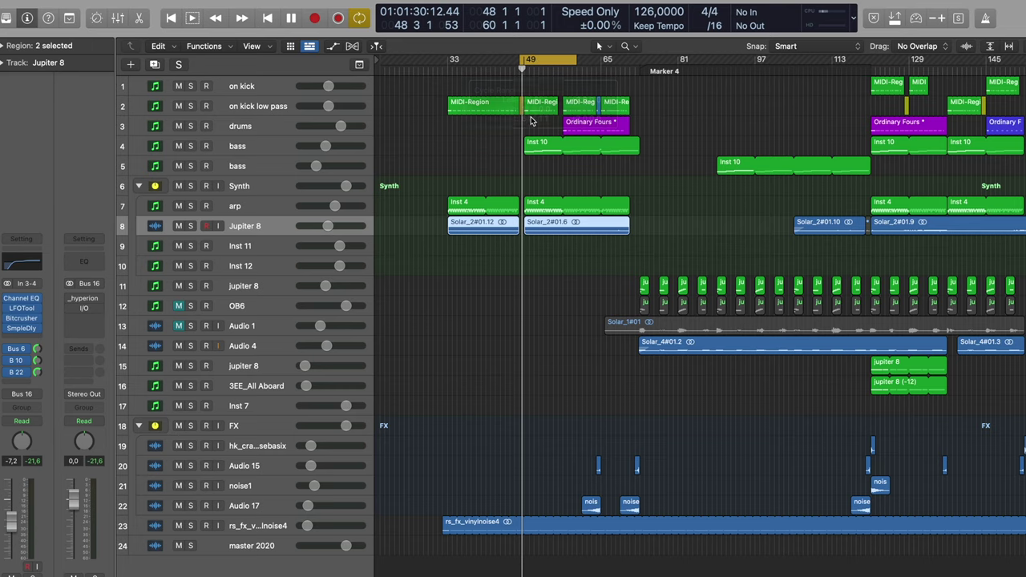
Play the section from bar 48, select the upper bass track (track 4) and display the track automation
left_click_drag(506, 270, 646, 80)
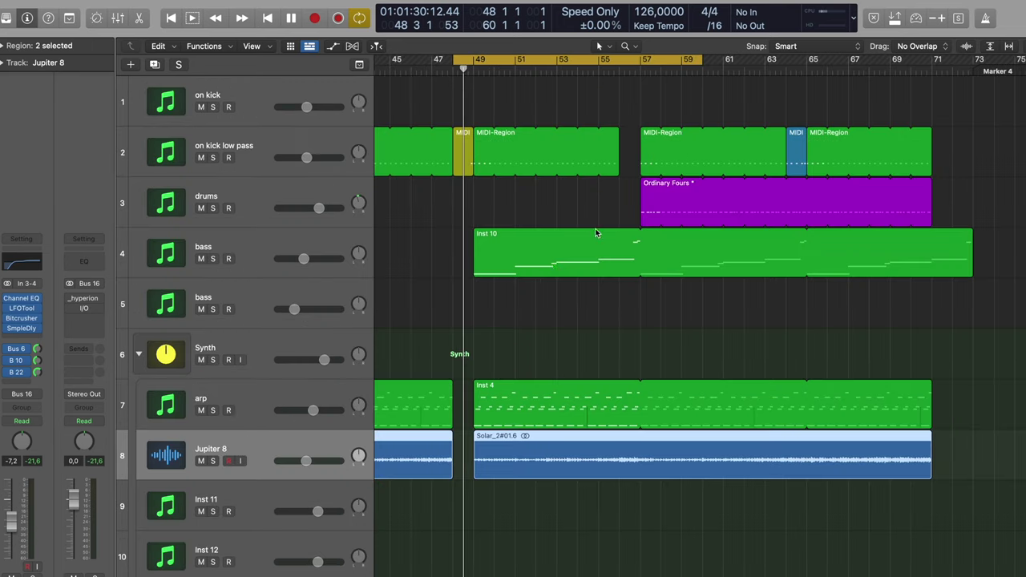
key("space")
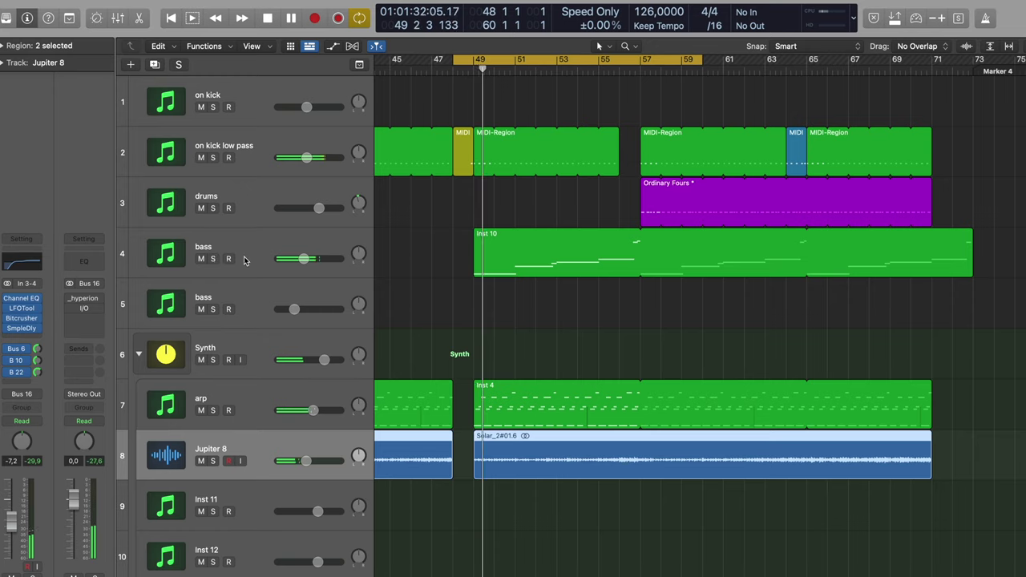
left_click(232, 259)
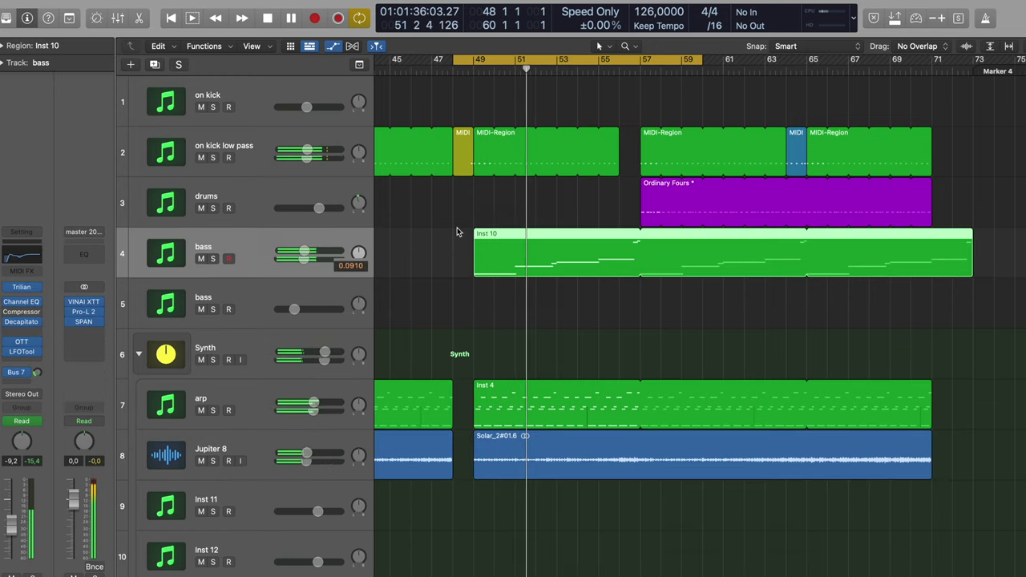
key("a")
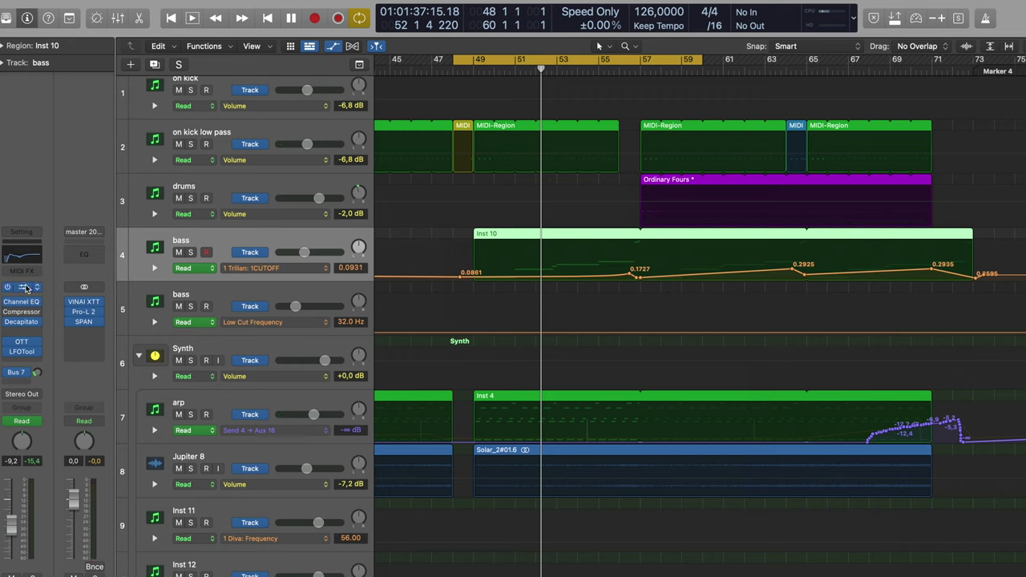
Shift the cycle range to bars 49–61 and compare the bass with the Channel EQ's low cut off and on
key("v")
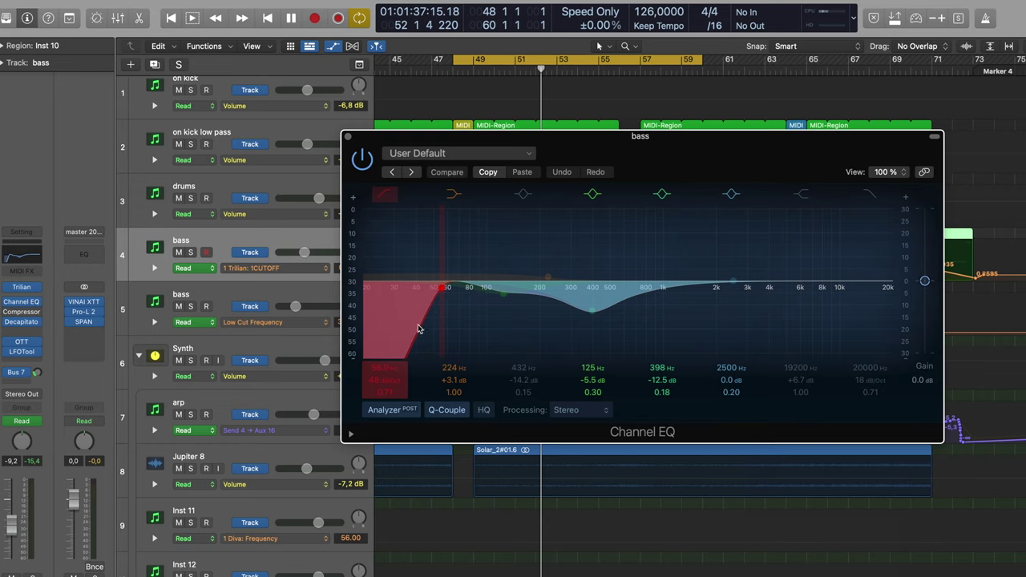
key("space")
left_click_drag(487, 62, 508, 62)
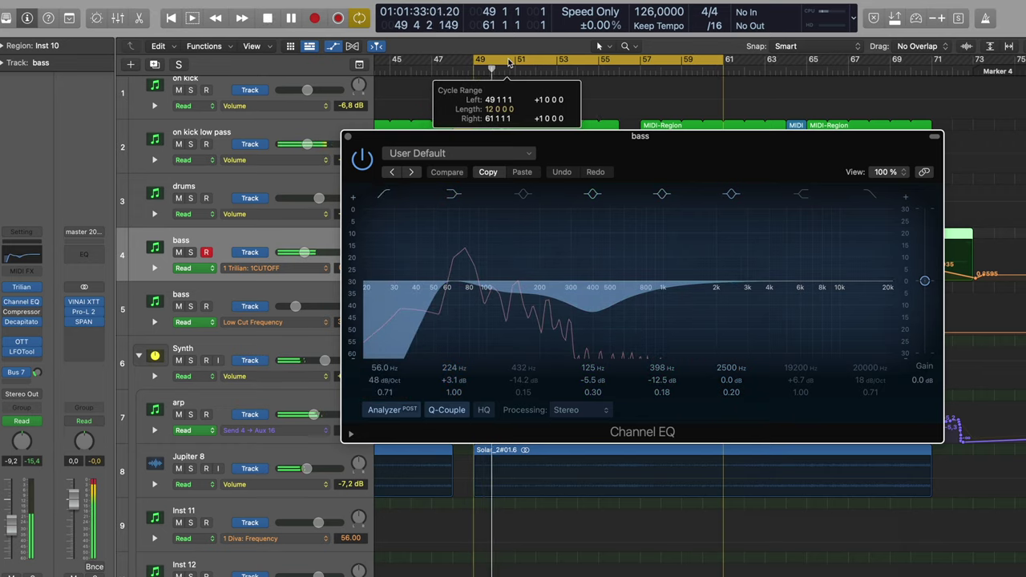
left_click(386, 196)
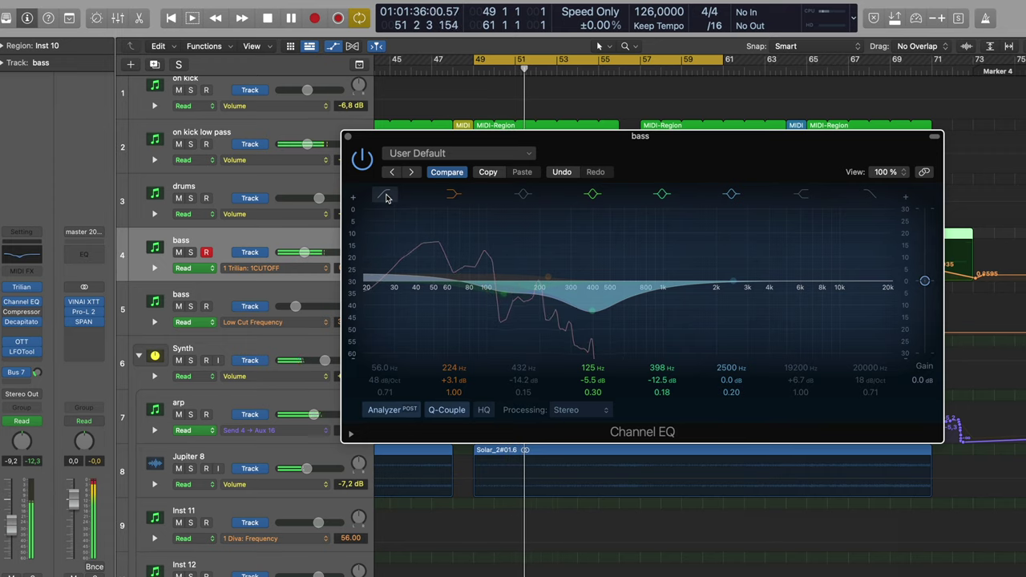
left_click(385, 196)
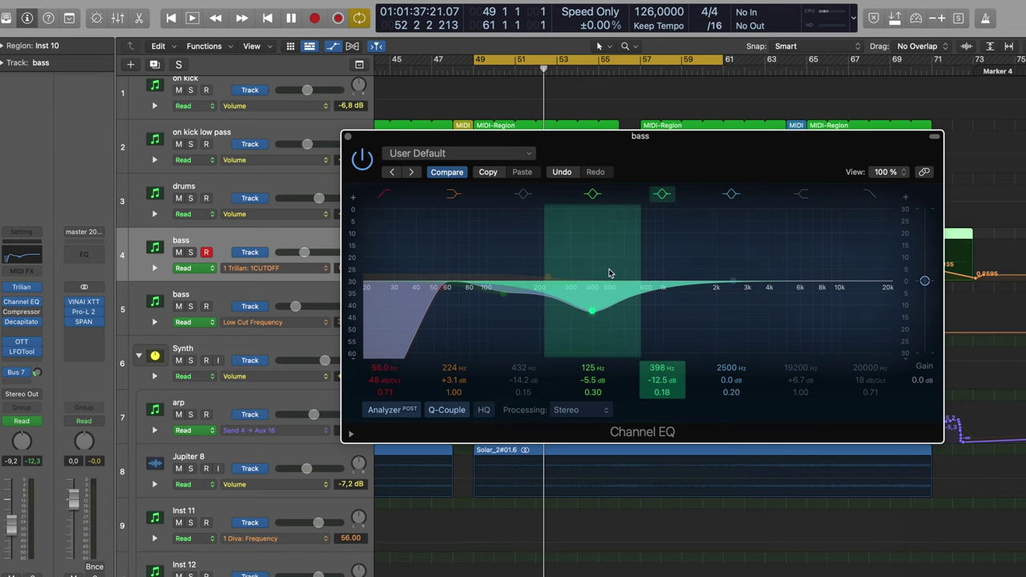
Close the Channel EQ and inspect the bass track's Decapitator, OTT and LFOTool settings
left_click(349, 138)
left_click(23, 322)
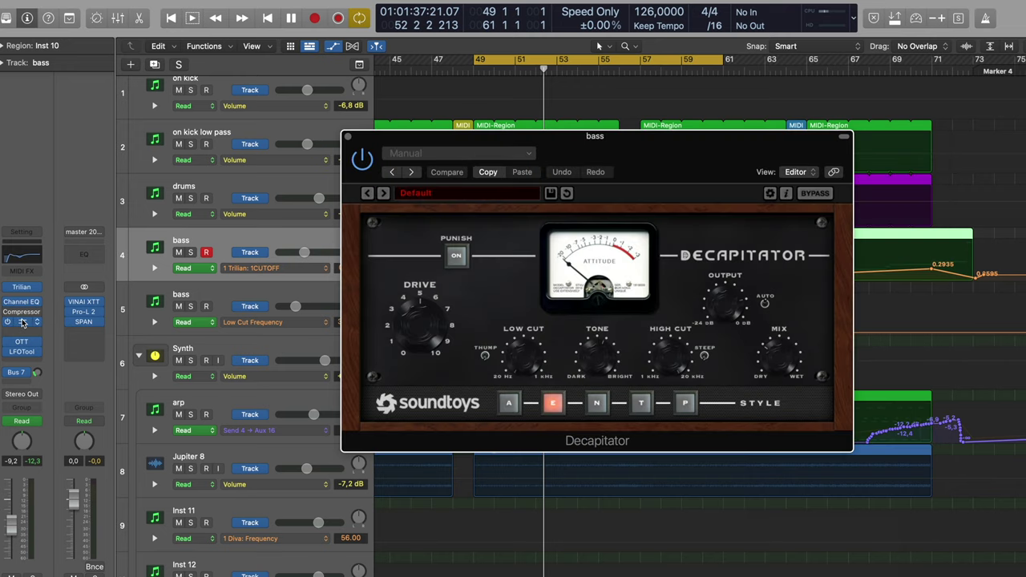
left_click(23, 321)
left_click(24, 342)
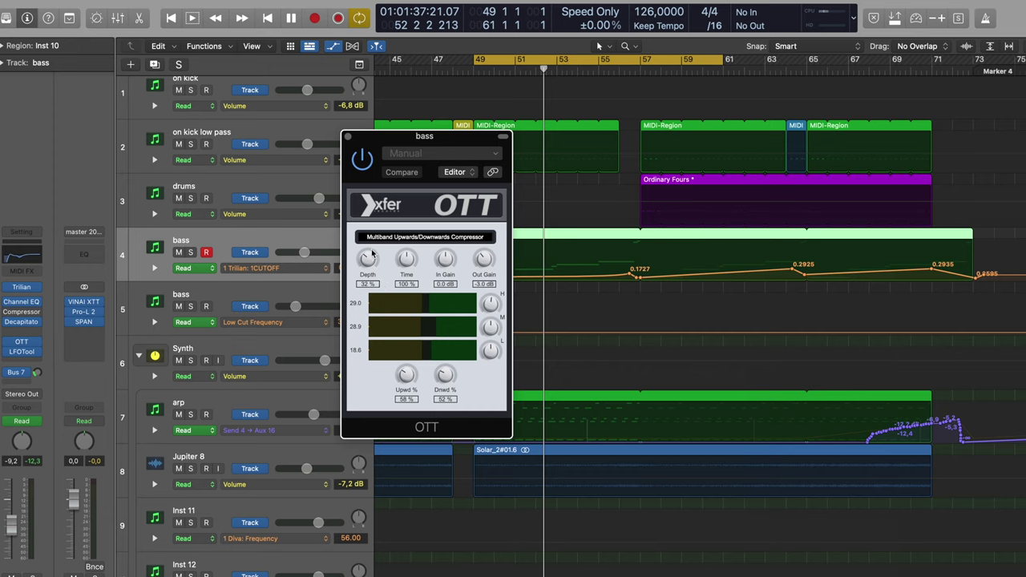
left_click(22, 351)
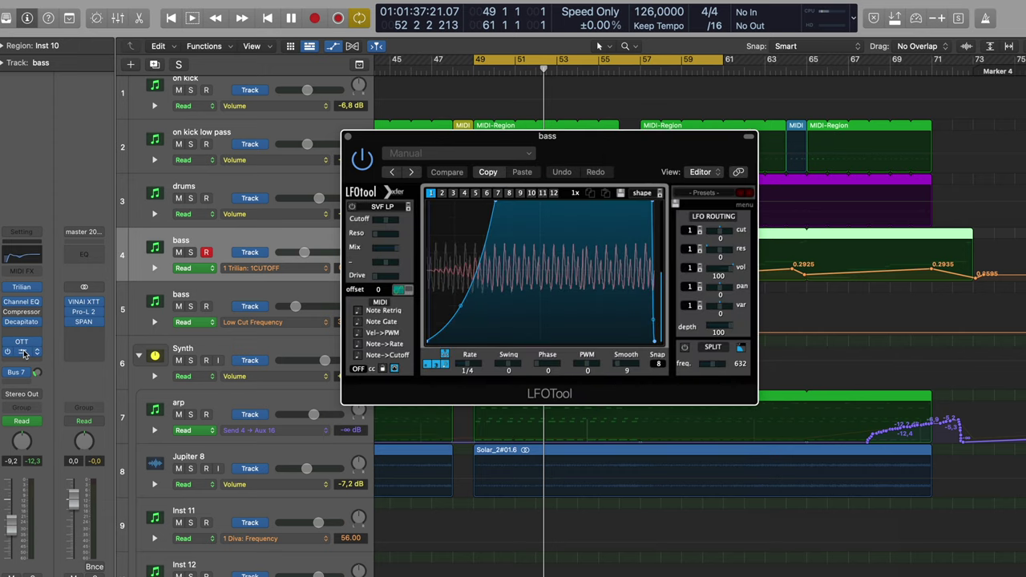
left_click(347, 136)
Extend the end of the cycle range past Marker 4 to bar 155 while the arrangement plays
key("z")
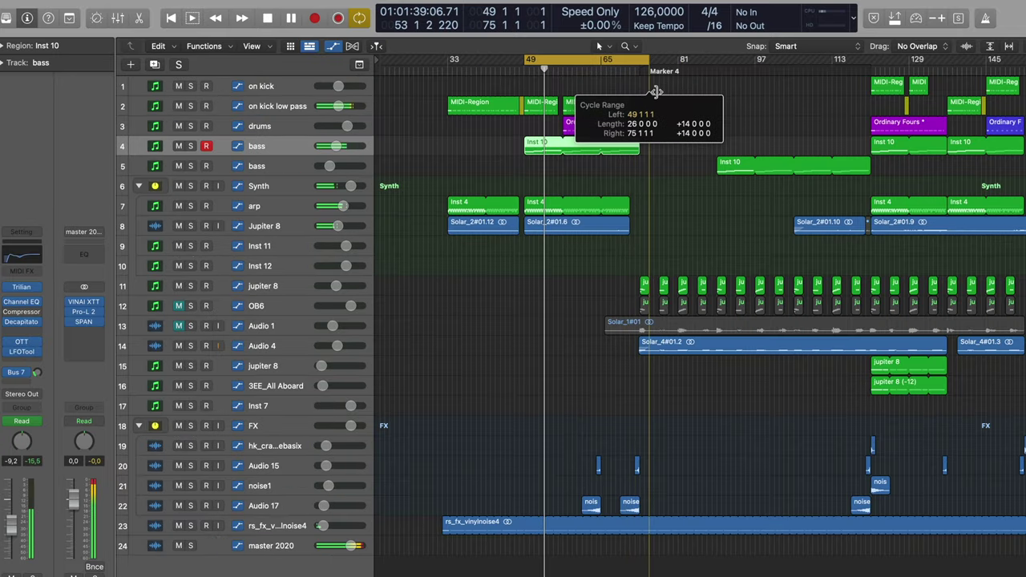
left_click_drag(655, 116, 655, 115)
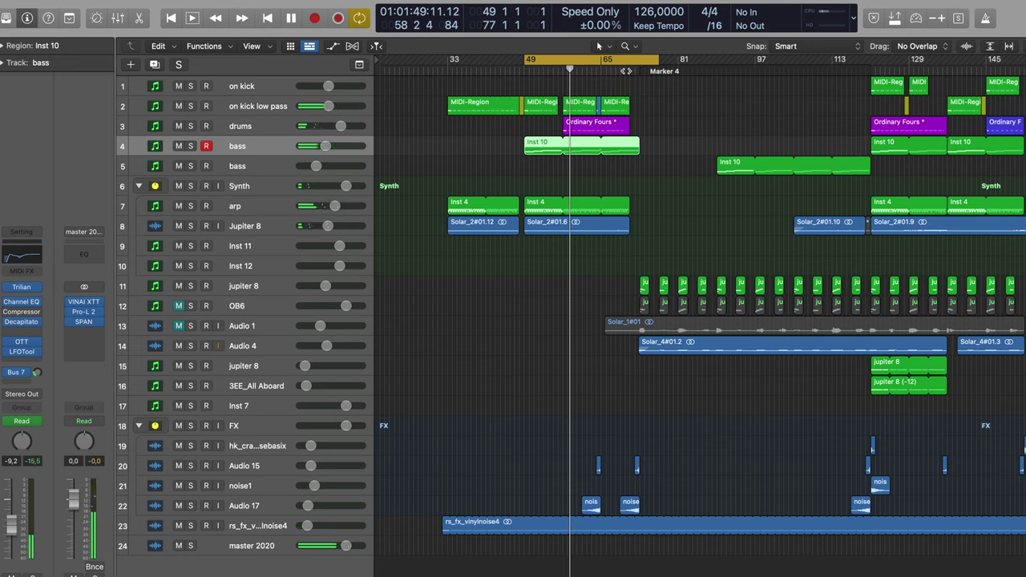
left_click(626, 70)
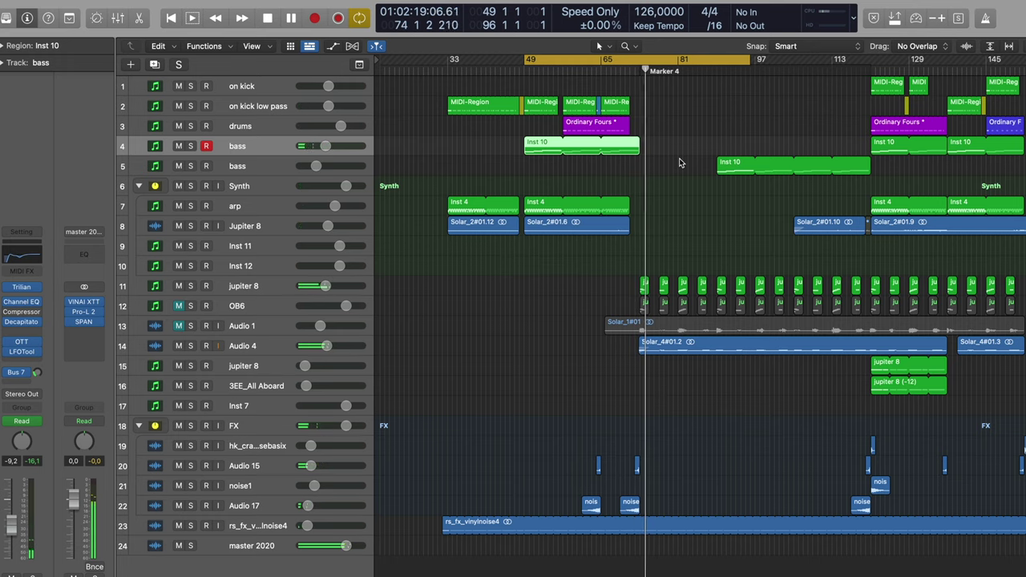
left_click_drag(753, 56, 1018, 58)
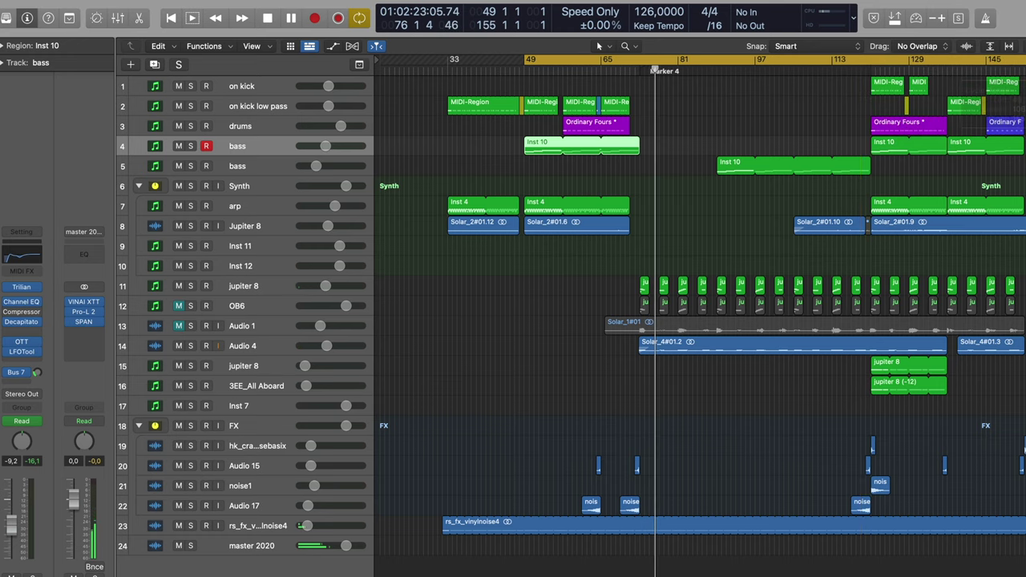